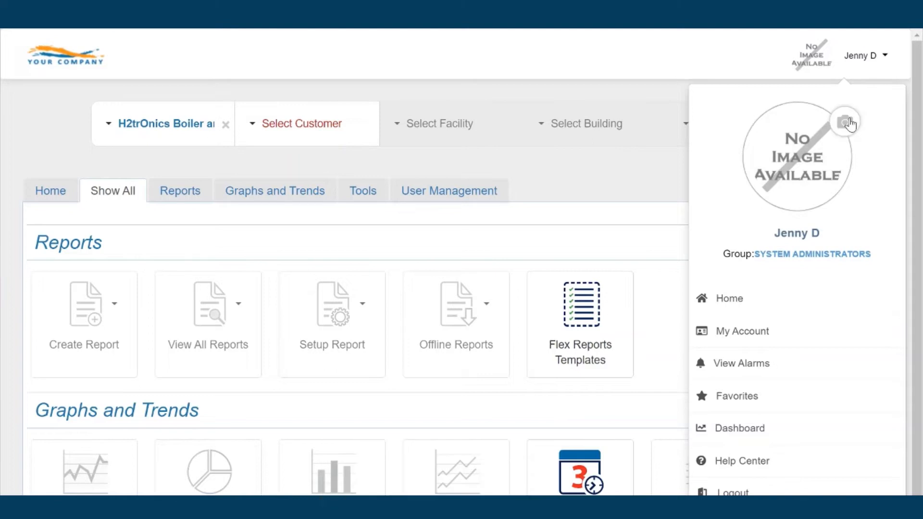
Open the Update Avatar Image window from the avatar's camera icon
click(847, 123)
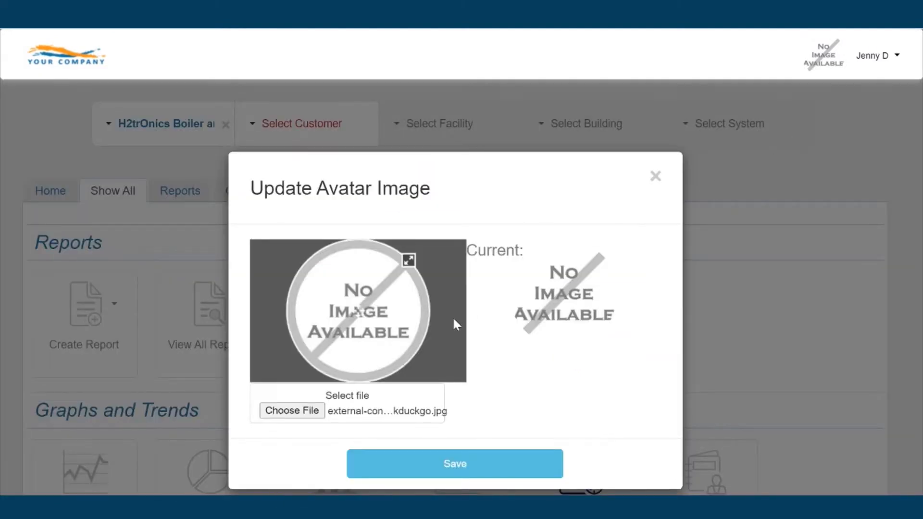
Upload profile.png, nudge the circular crop up and right, and save it as the avatar
click(288, 416)
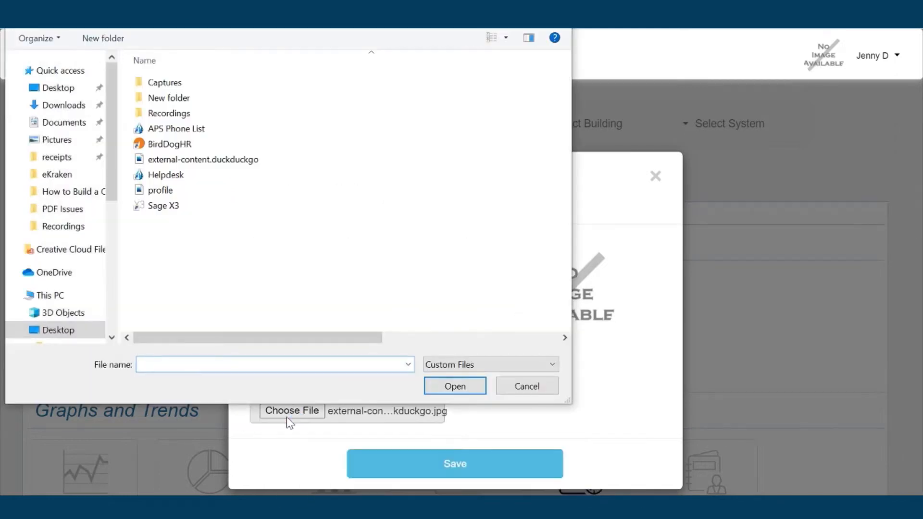
click(162, 190)
double_click(163, 190)
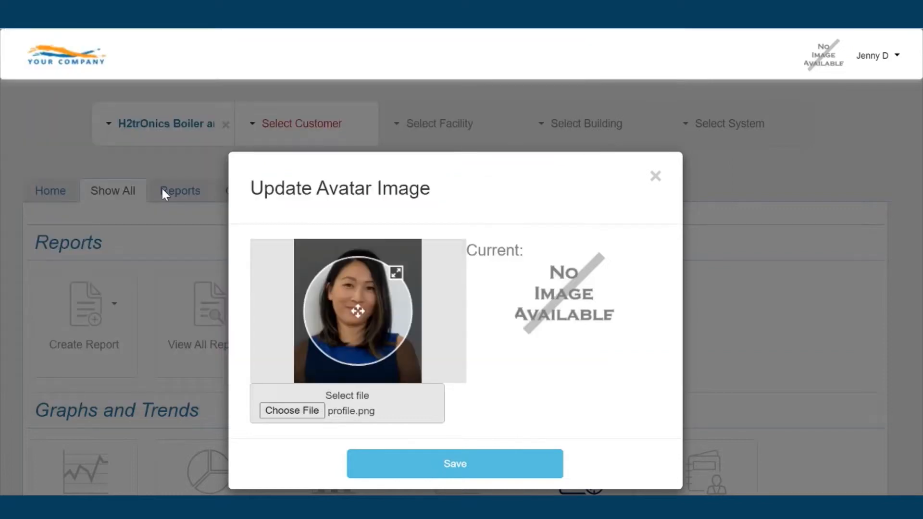
drag(373, 290, 374, 286)
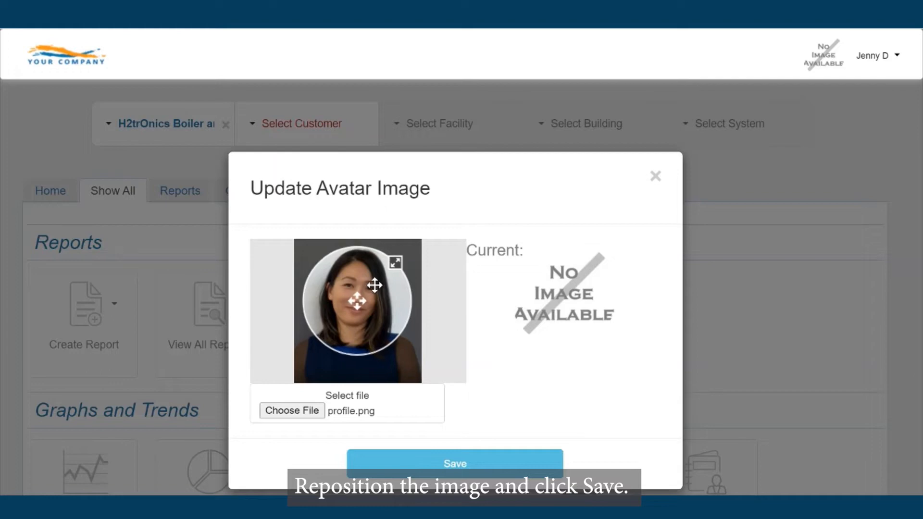
click(440, 463)
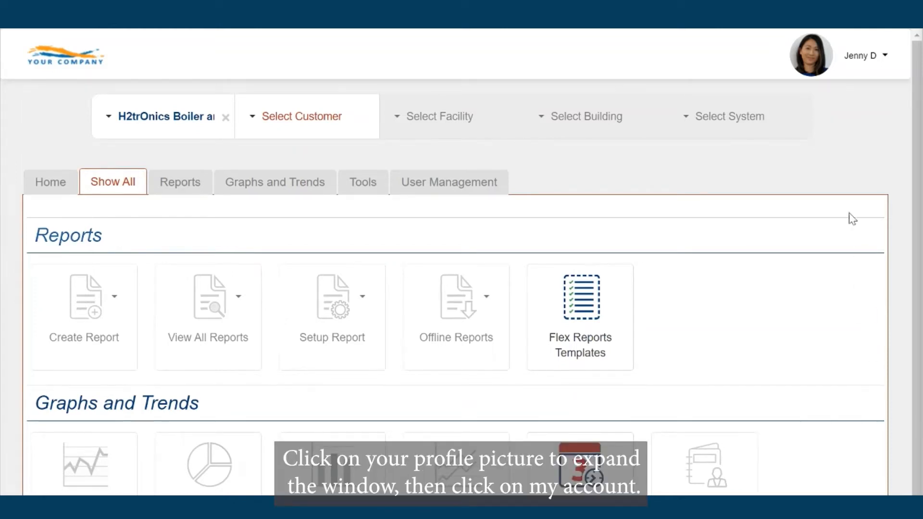
On the My Account page, replace the first name and enter the last name
click(812, 72)
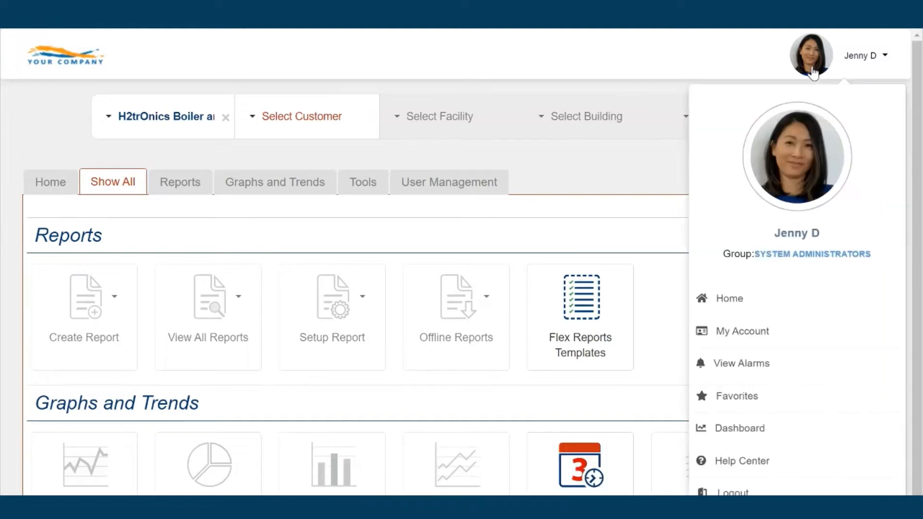
click(748, 332)
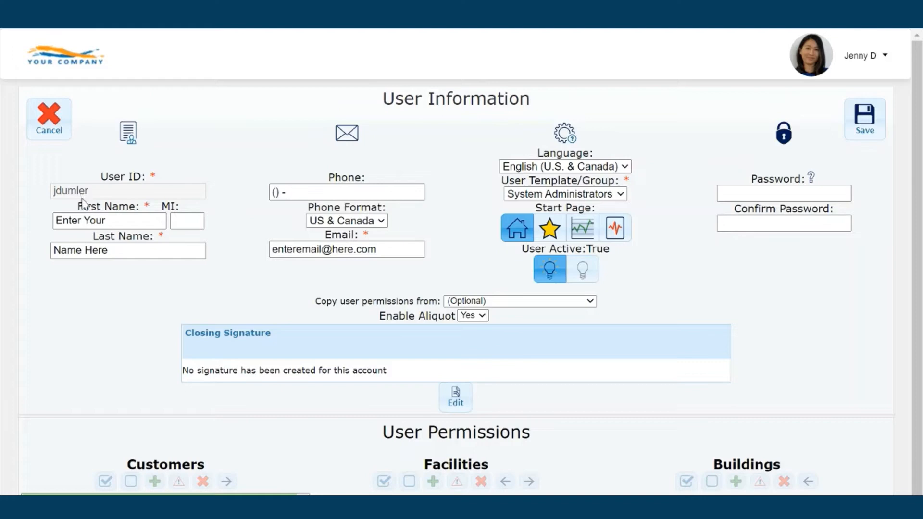
drag(110, 221, 3, 225)
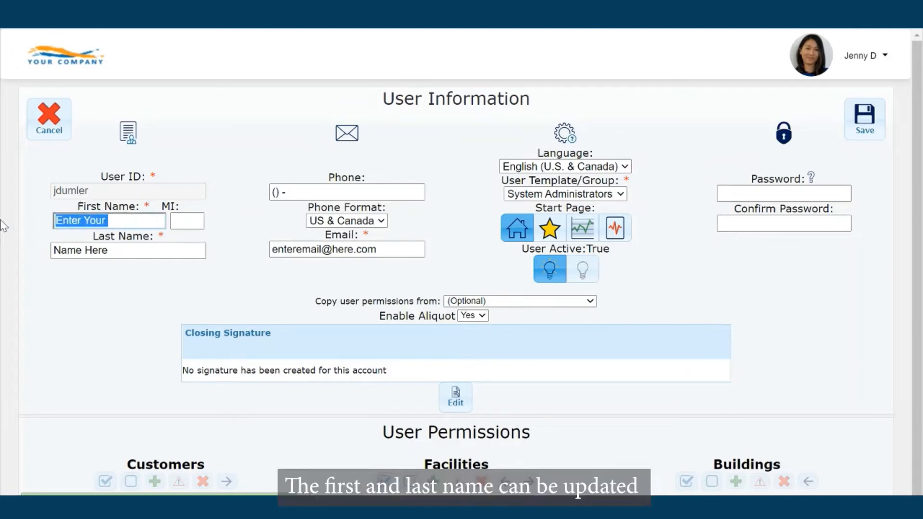
text(Jenny)
key(Tab)
key(Tab)
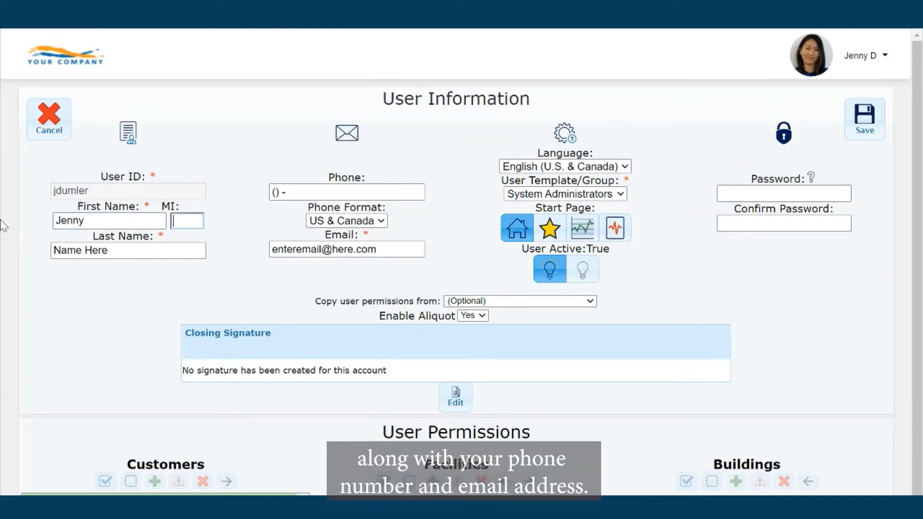
text(D.)
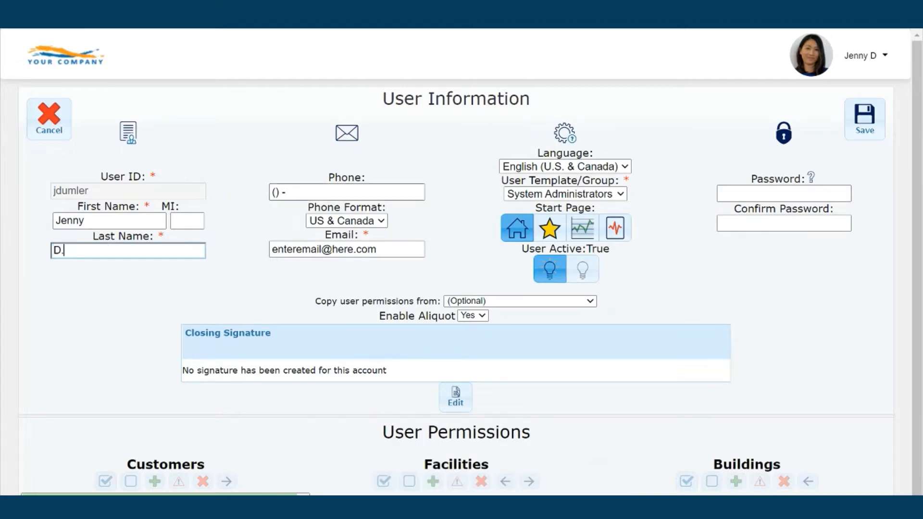
Fill in the user's phone number and e-mail address, then focus the password fields
key(Tab)
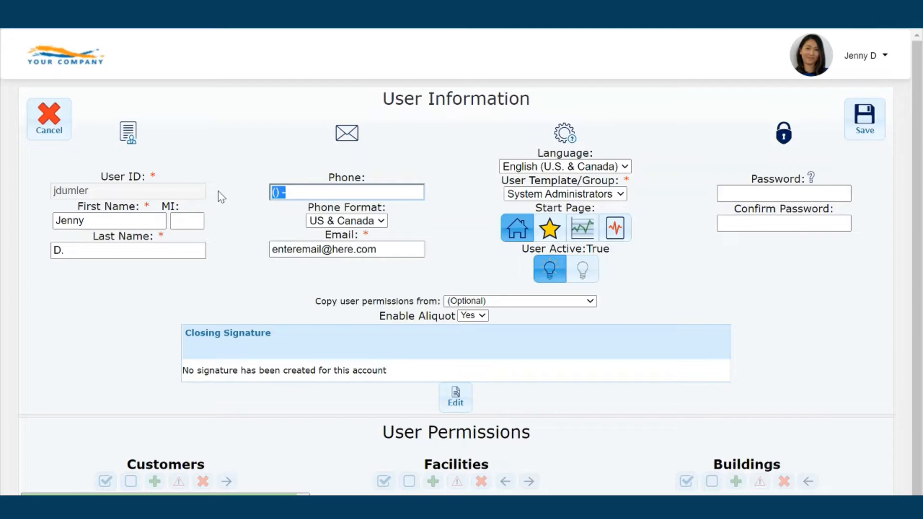
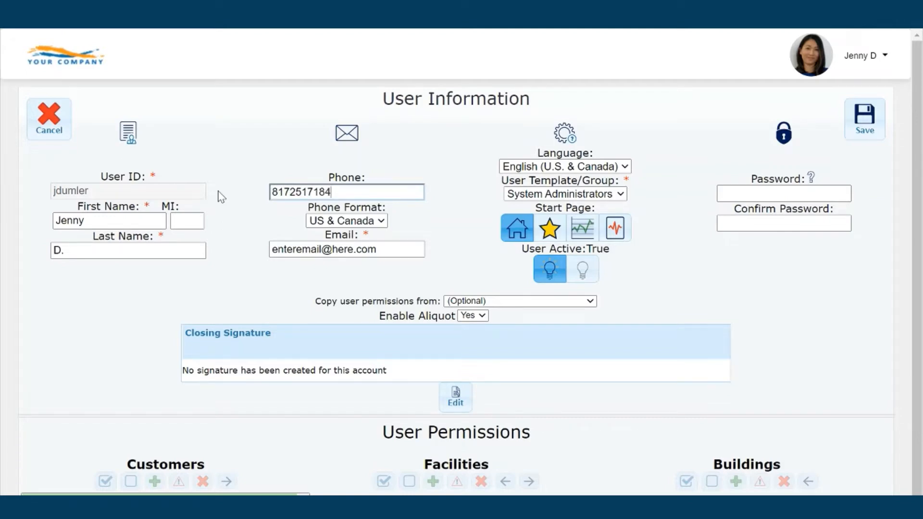
key(Tab)
key(Tab)
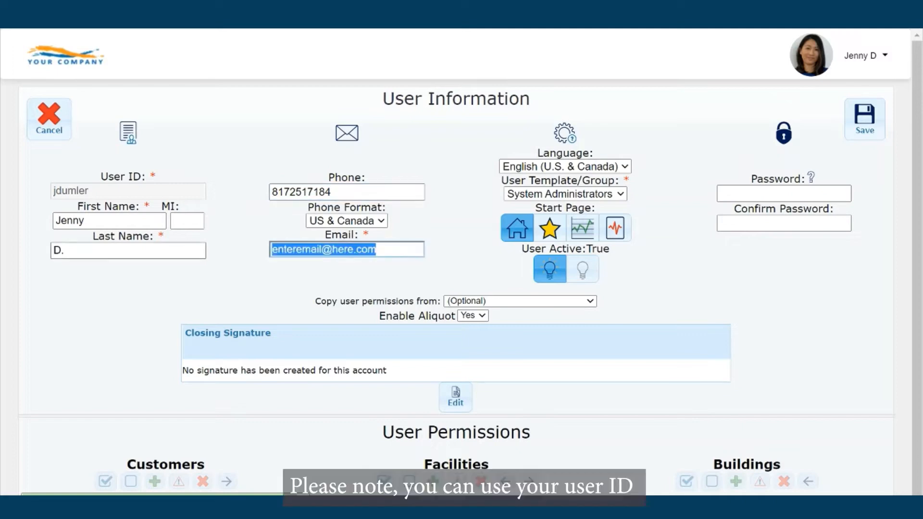
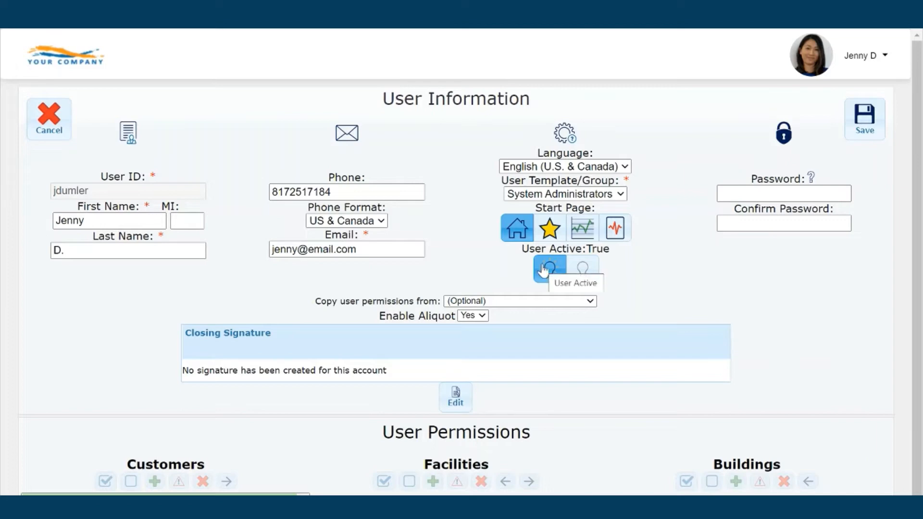
click(721, 194)
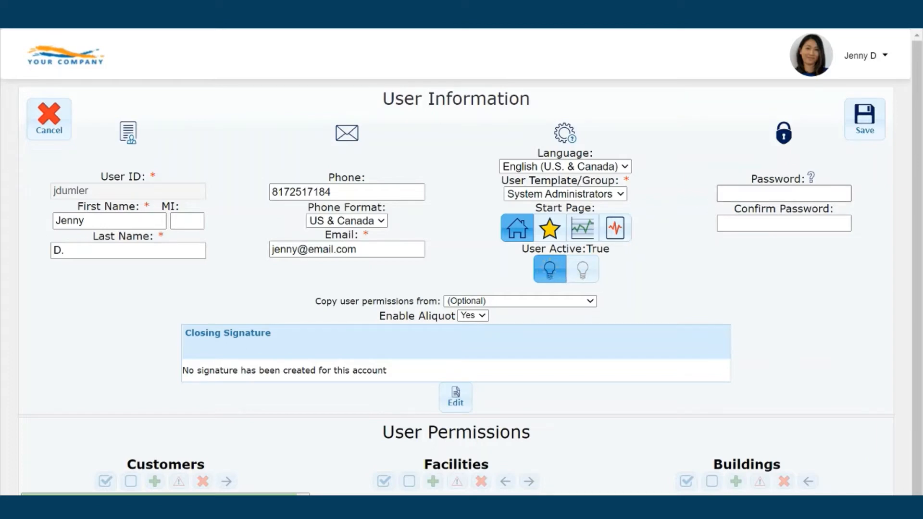
click(735, 224)
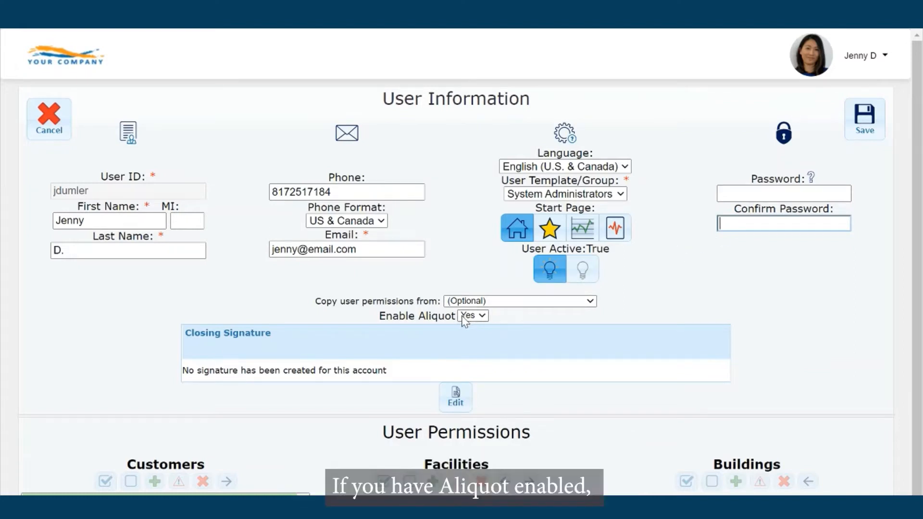
Write the closing signature: 'Thank you for your business!', 'Thank you,' and the user's full name
click(458, 399)
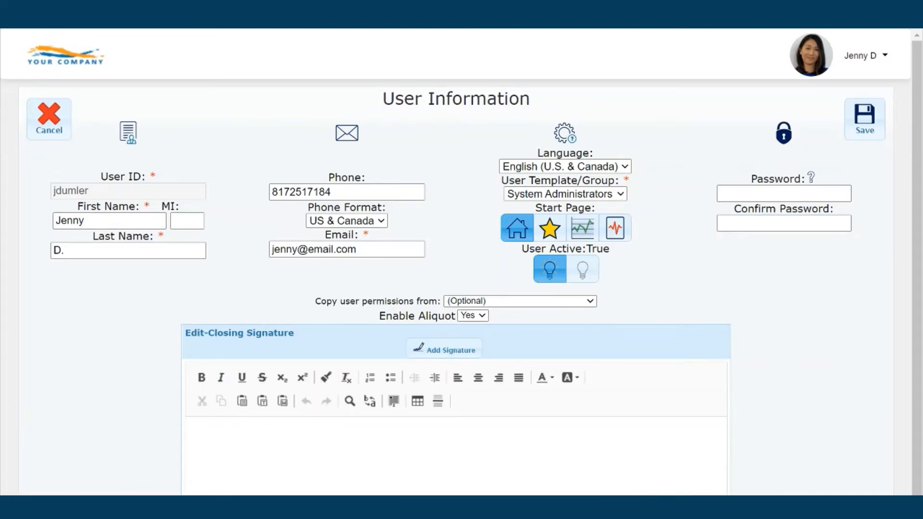
text(Th)
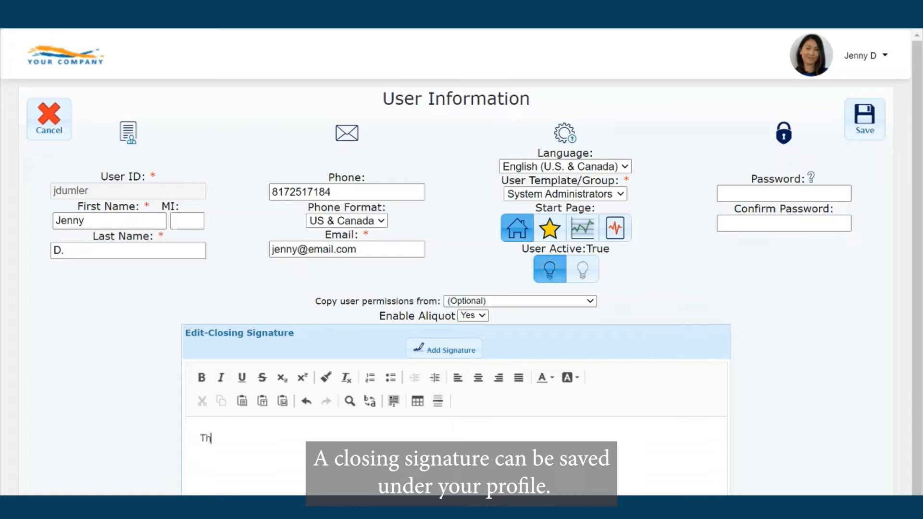
text(ank you for )
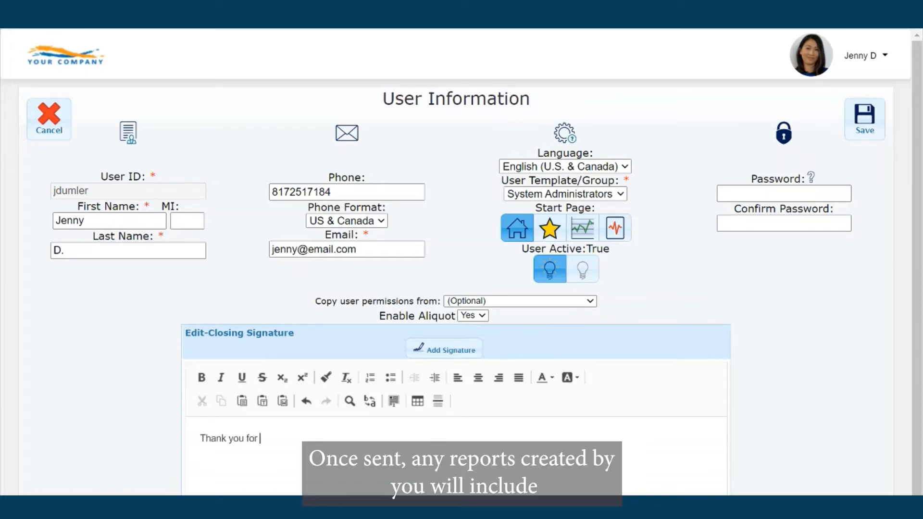
text(your business!)
key(Return)
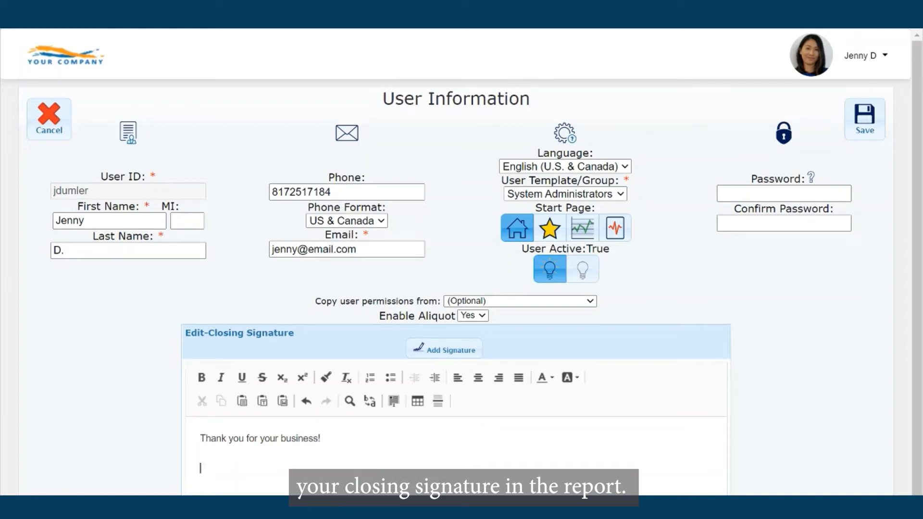
text(Thank you)
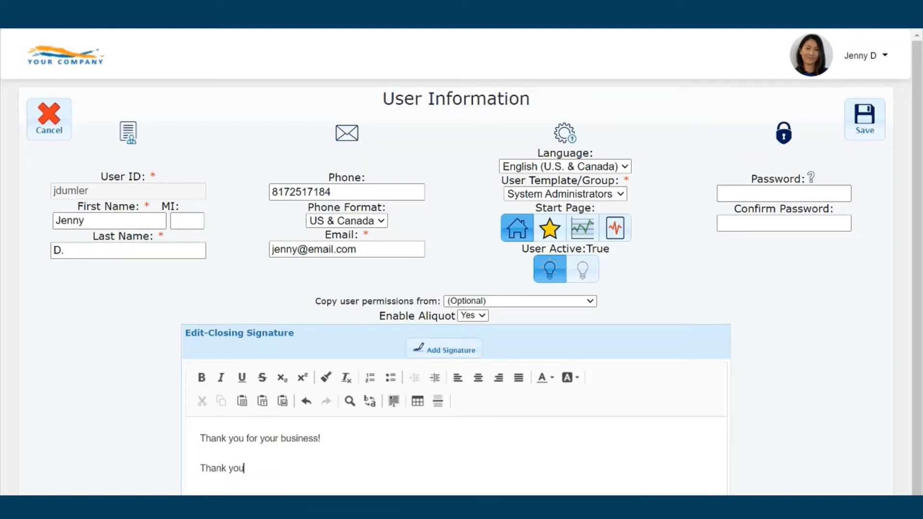
text(,)
key(Return)
scroll(462, 260, down, 2)
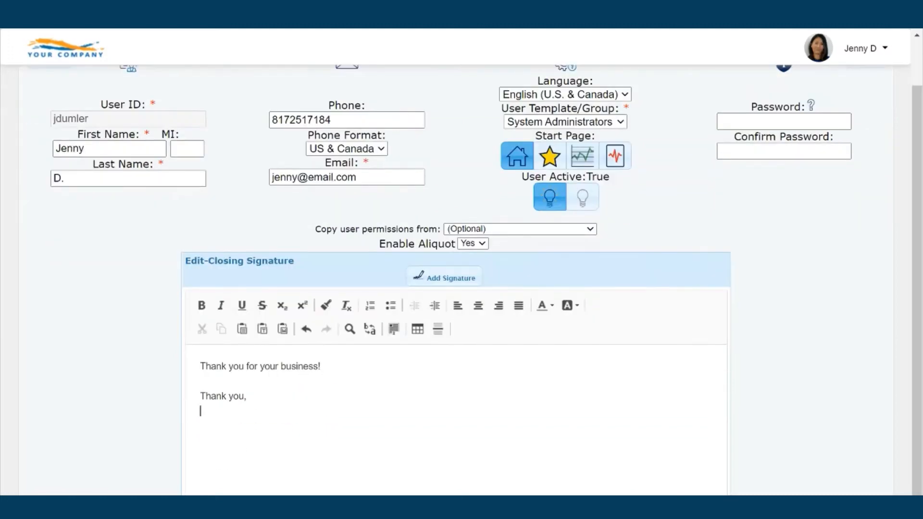
key(Return)
key(Up)
key(Return)
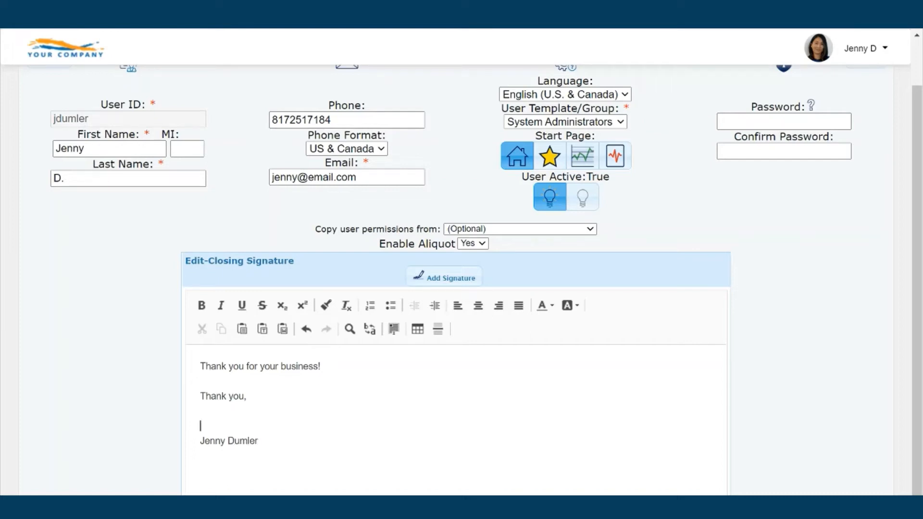
Draw a handwritten signature, add it to the closing signature, and save the profile
click(452, 279)
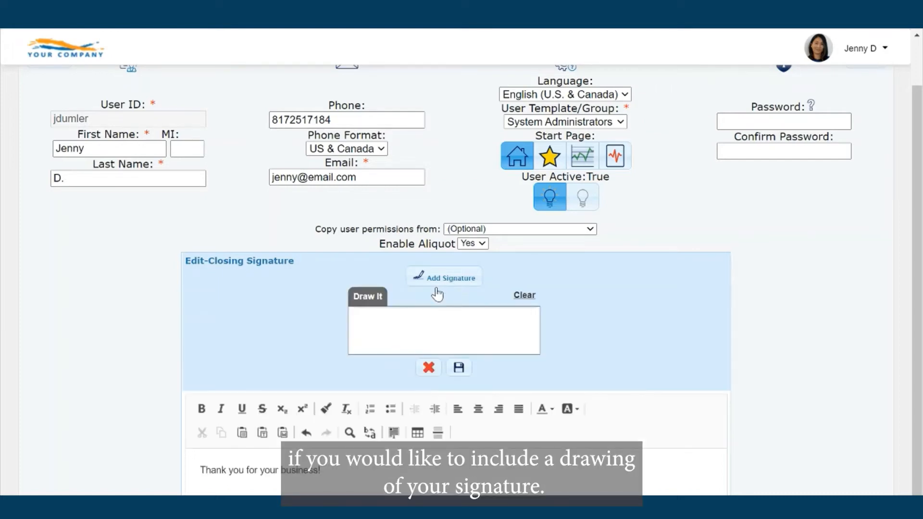
mouse_move(389, 336)
mouse_down()
mouse_move(370, 337)
mouse_move(375, 350)
mouse_move(395, 331)
mouse_move(486, 325)
mouse_up()
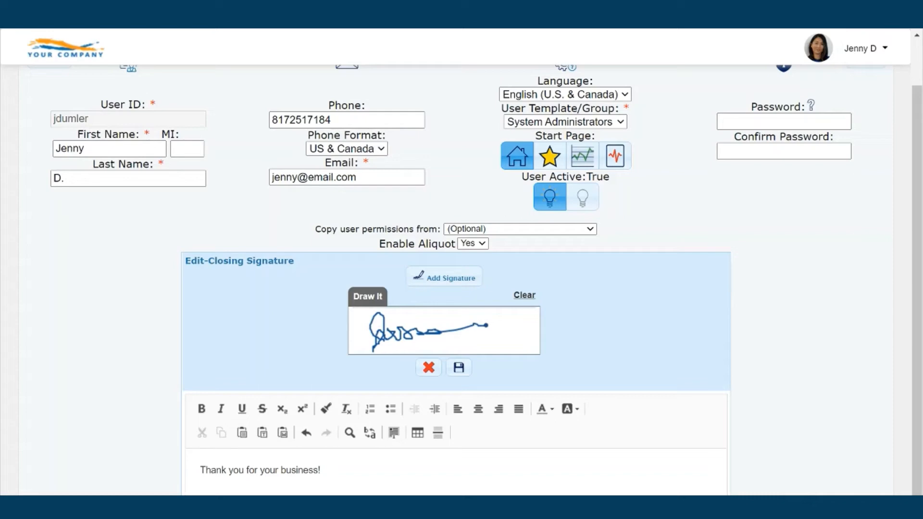
click(460, 369)
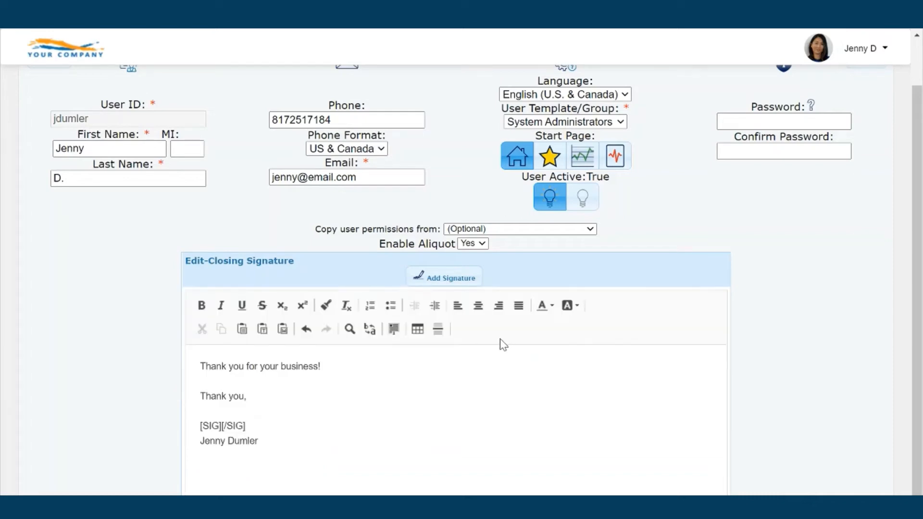
scroll(708, 354, up, 3)
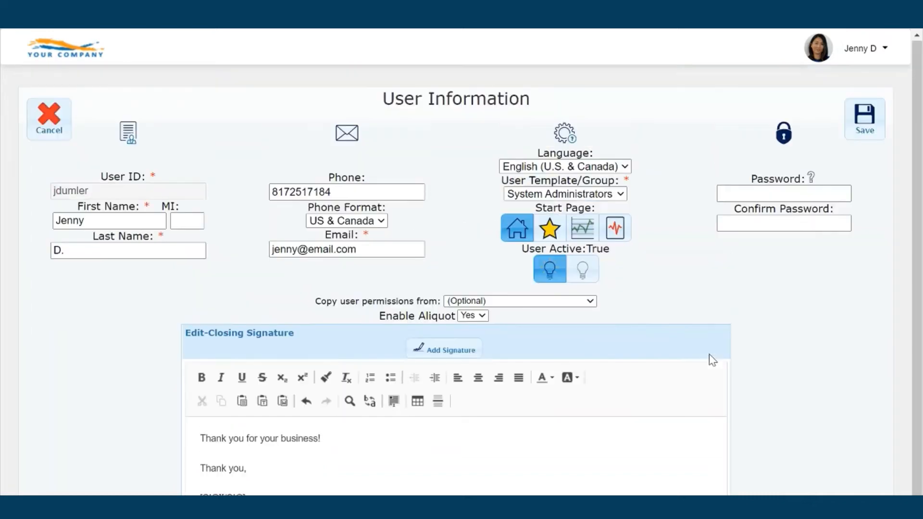
click(868, 136)
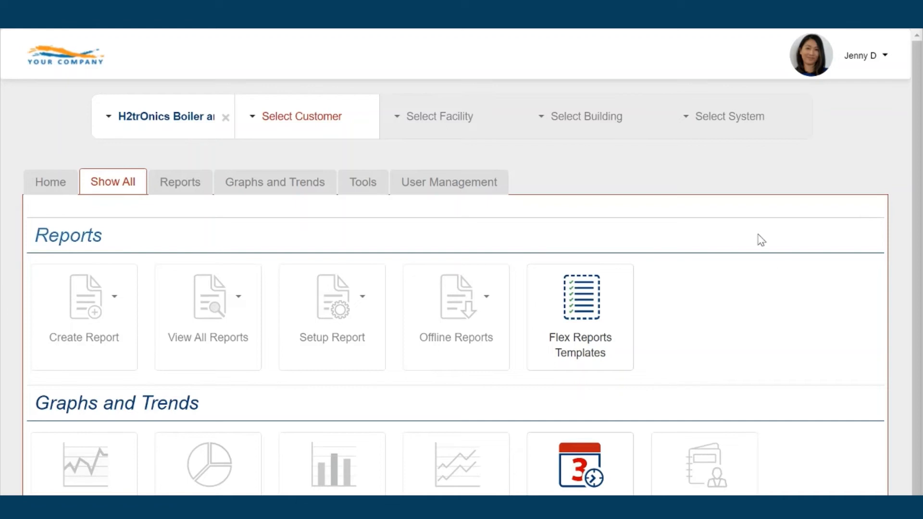
Go to User Management > Report Phrases > My Report Phrases and add a new phrase
click(443, 190)
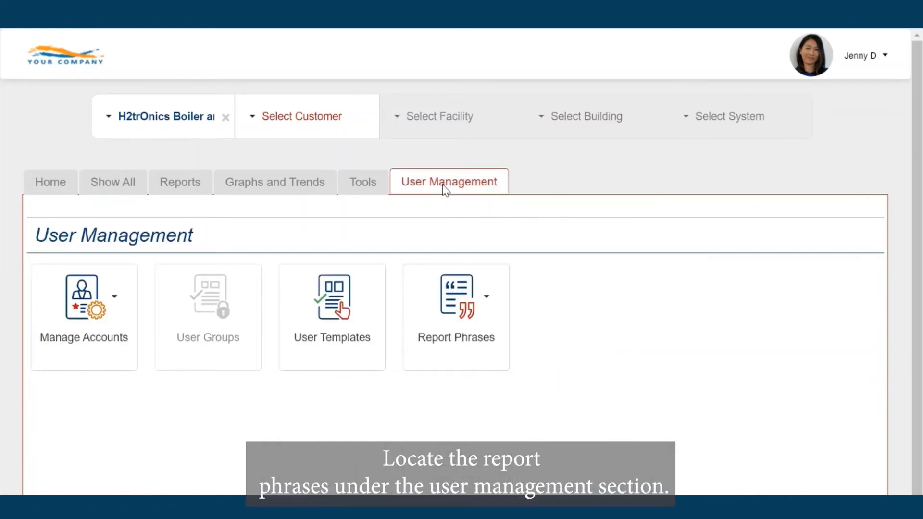
click(471, 299)
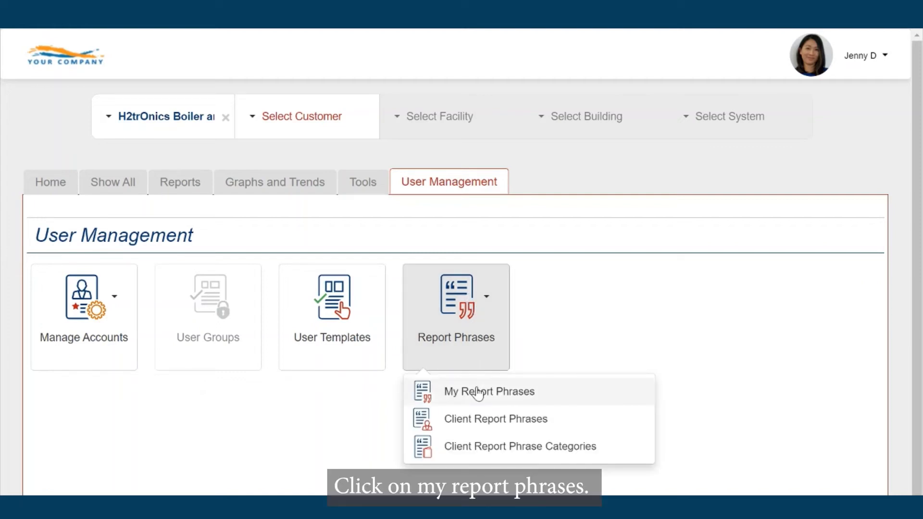
click(532, 399)
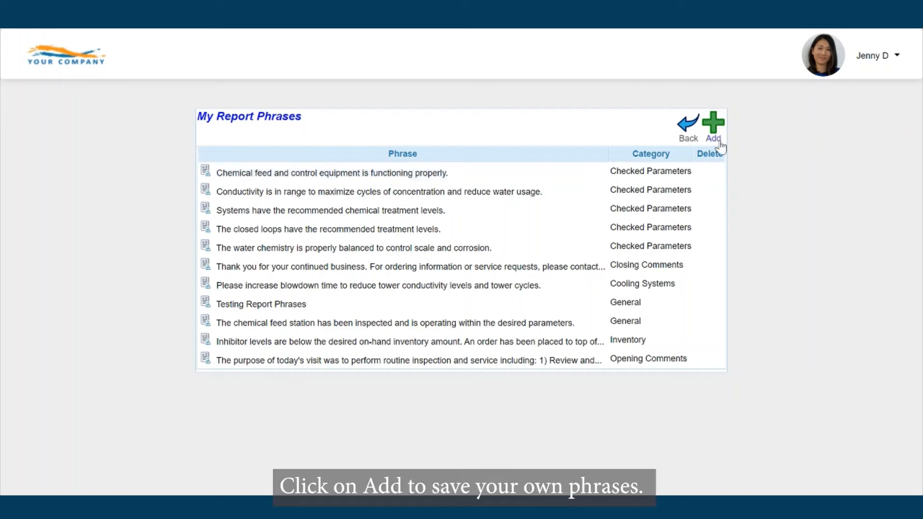
click(714, 126)
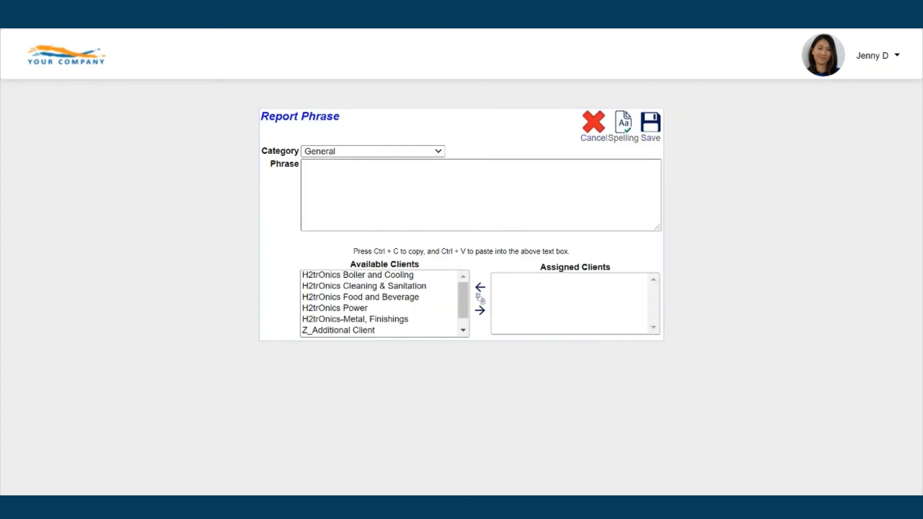
Enter 'The cooling towers are in great condition. Please keep up the good work!', fixing typos
text(The)
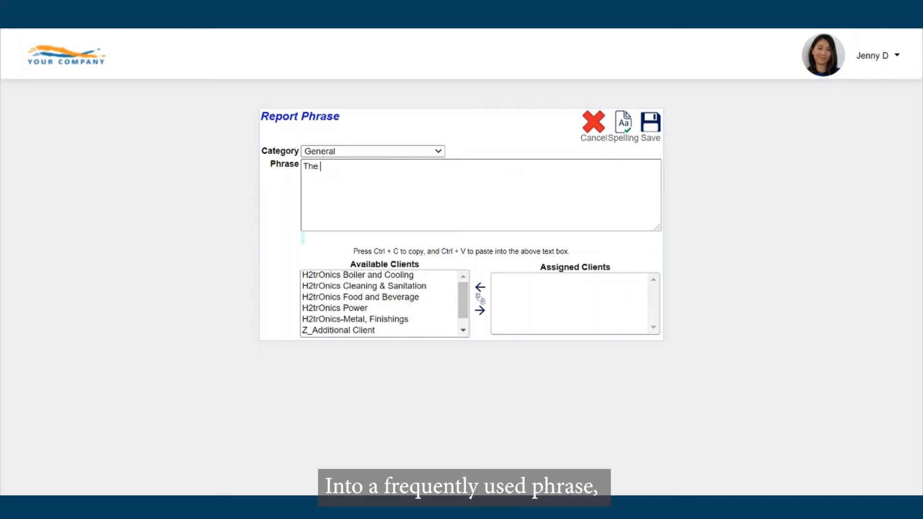
text( b)
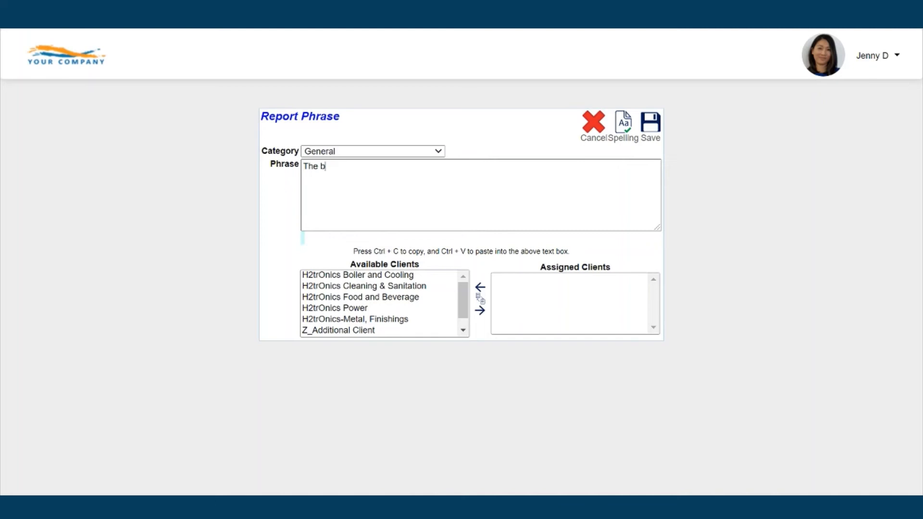
key(BackSpace)
text(coo)
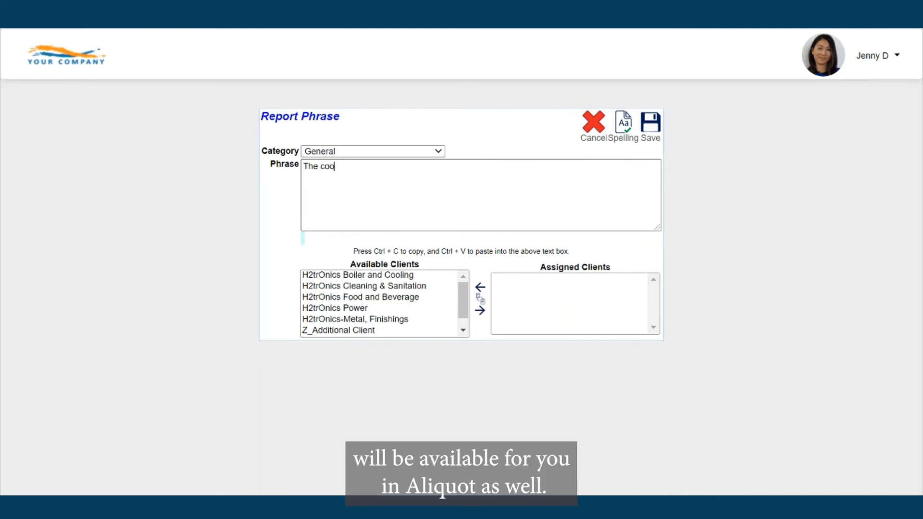
text(ling towers )
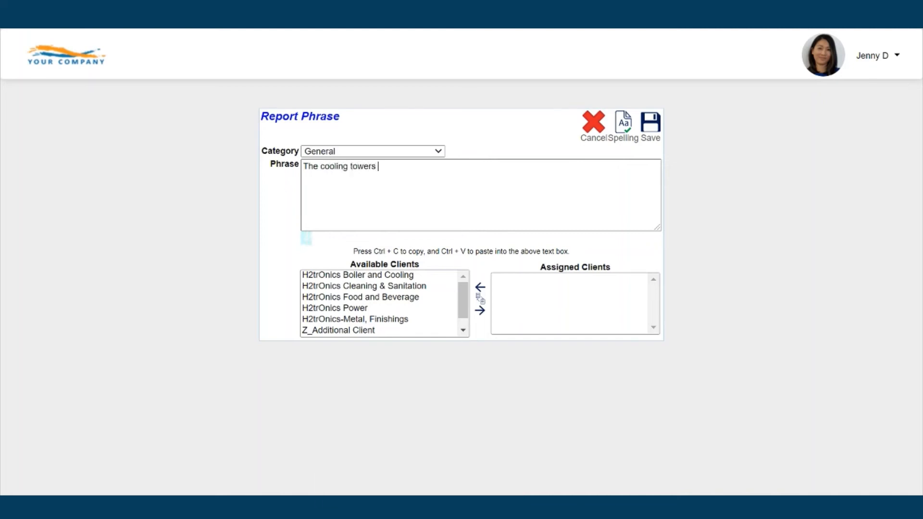
text(are in great conditi)
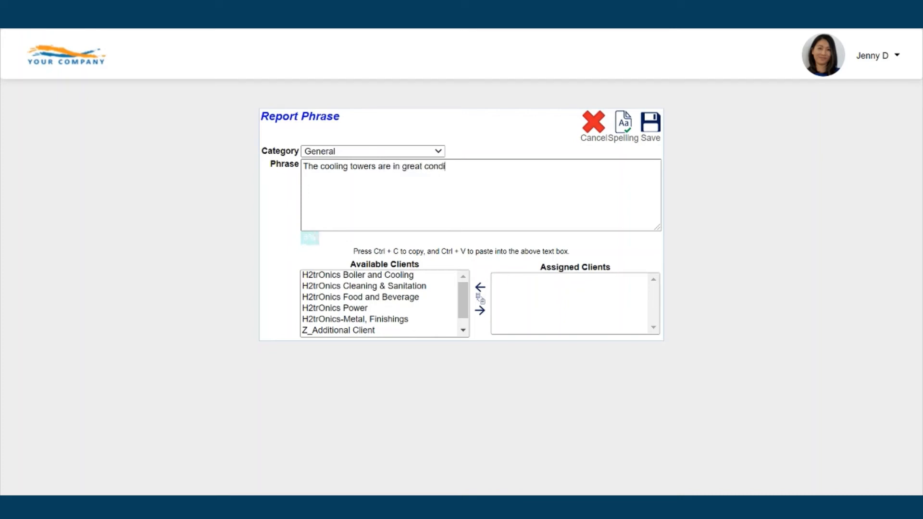
key(BackSpace)
key(BackSpace)
text(tis)
key(BackSpace)
key(BackSpace)
text(ion. Please keep u)
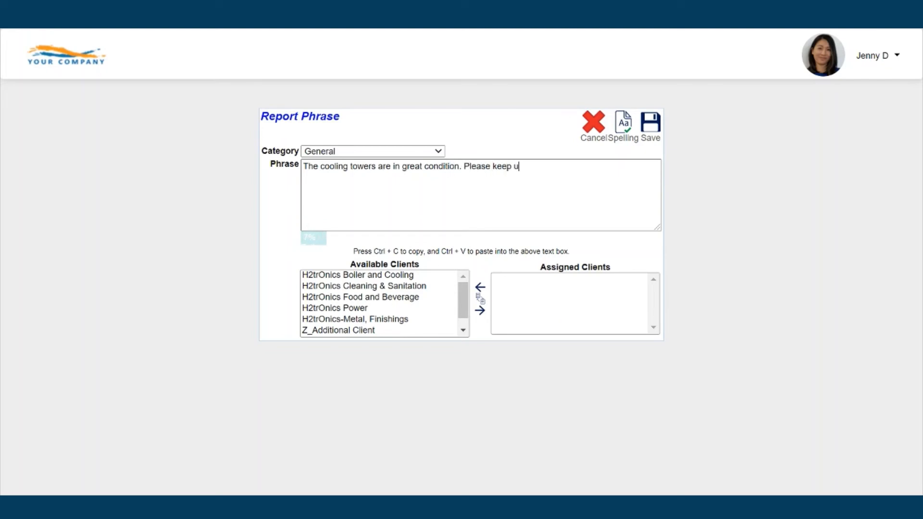
text(p the good work!)
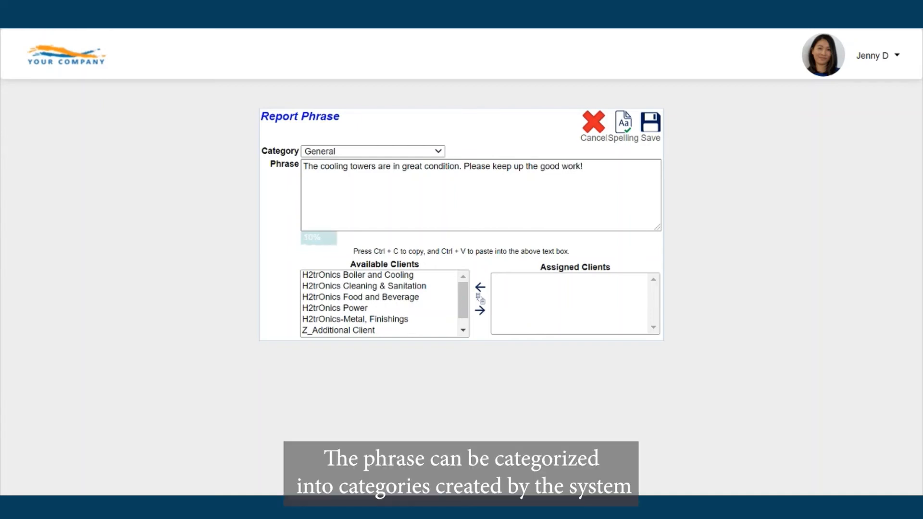
Categorize the phrase as Cooling Systems, assign client H2trOnics Boiler and Cooling, and save
click(416, 151)
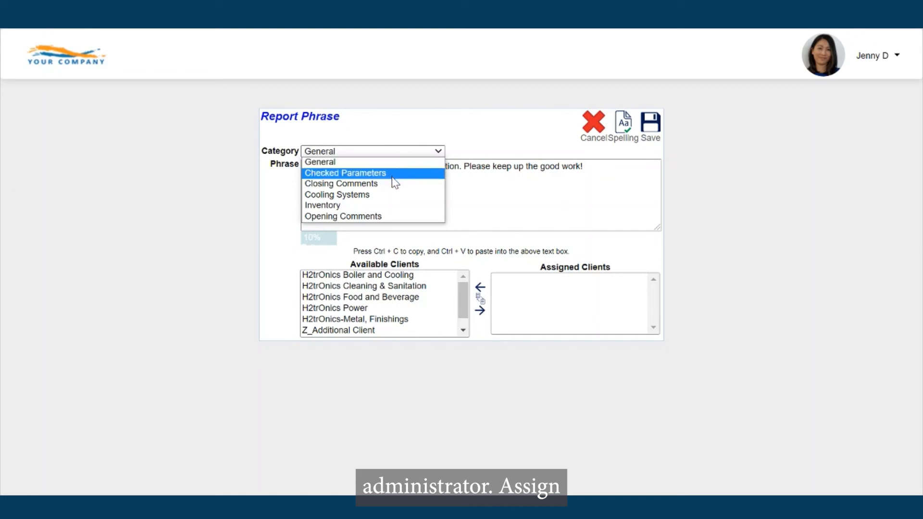
click(372, 195)
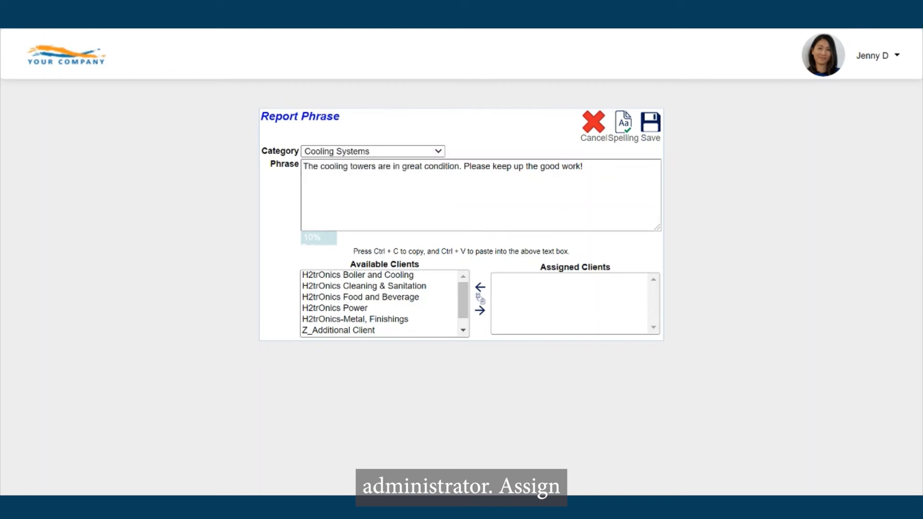
click(390, 276)
click(479, 310)
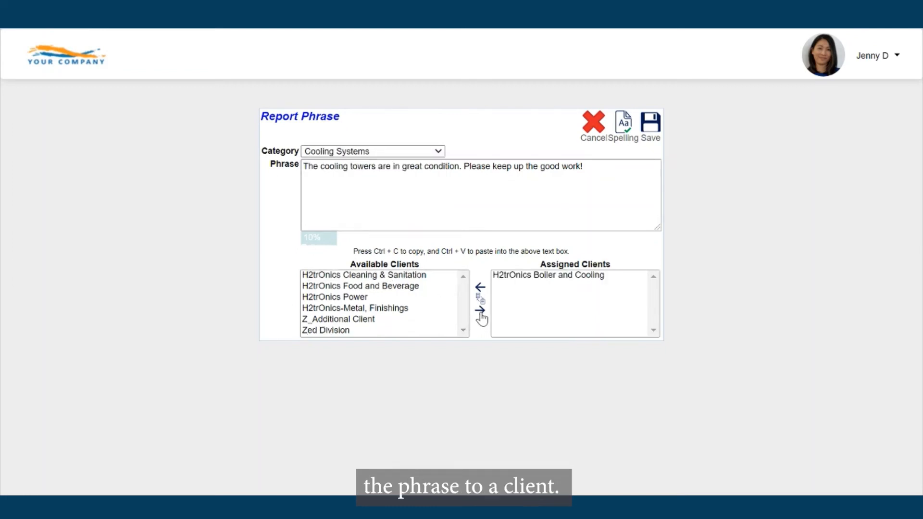
click(657, 132)
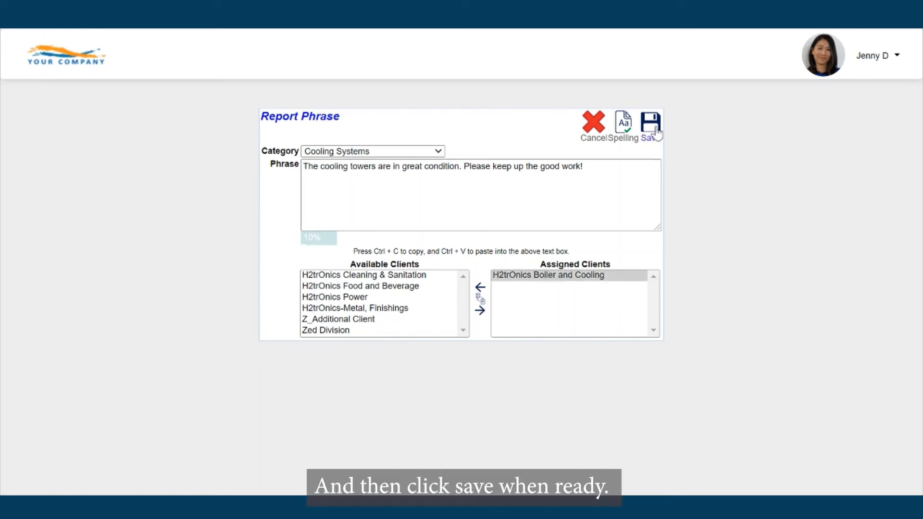
click(656, 132)
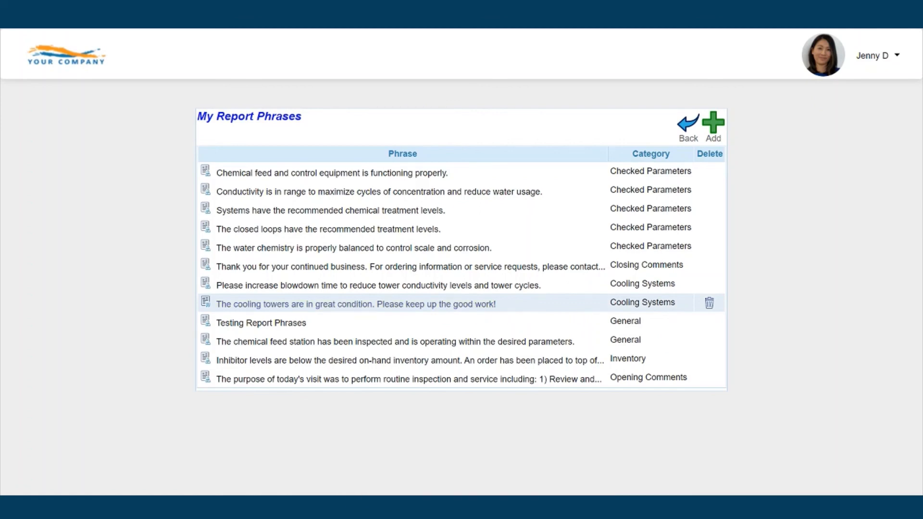
Reopen the cooling-towers phrase to check it, then cancel without changes
click(433, 308)
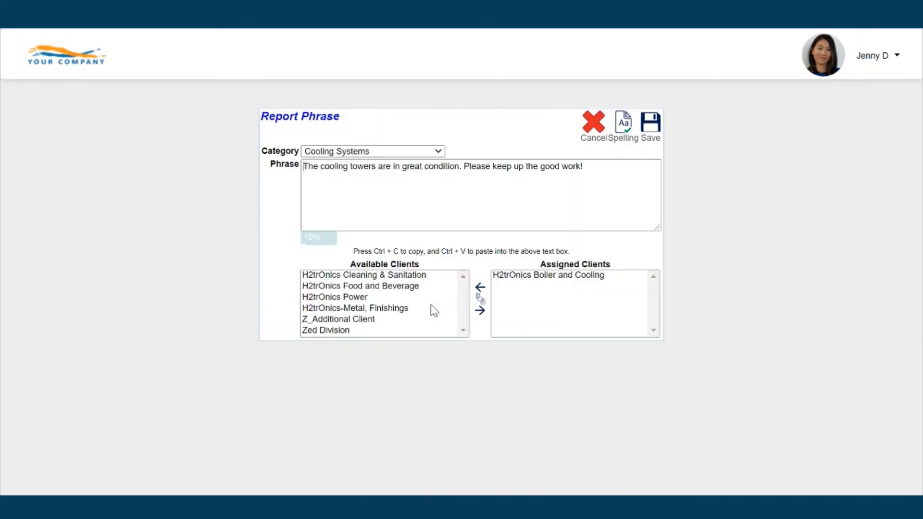
click(597, 130)
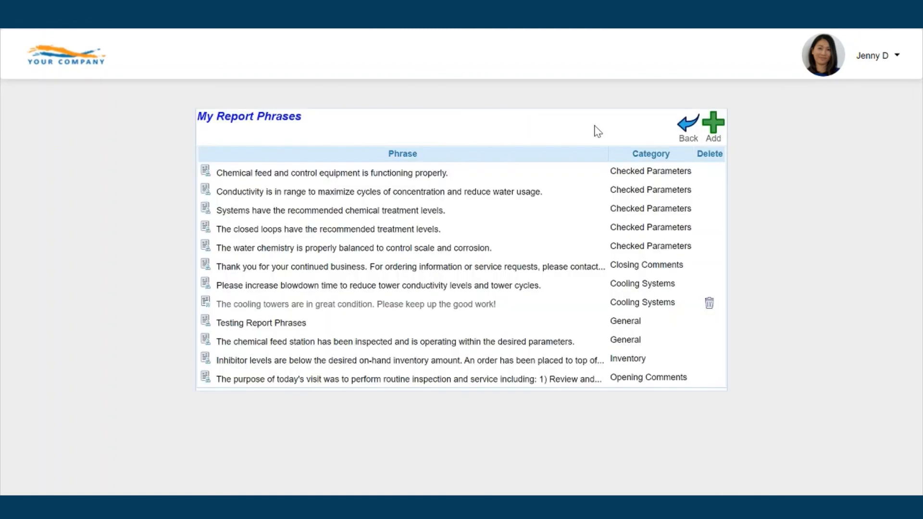